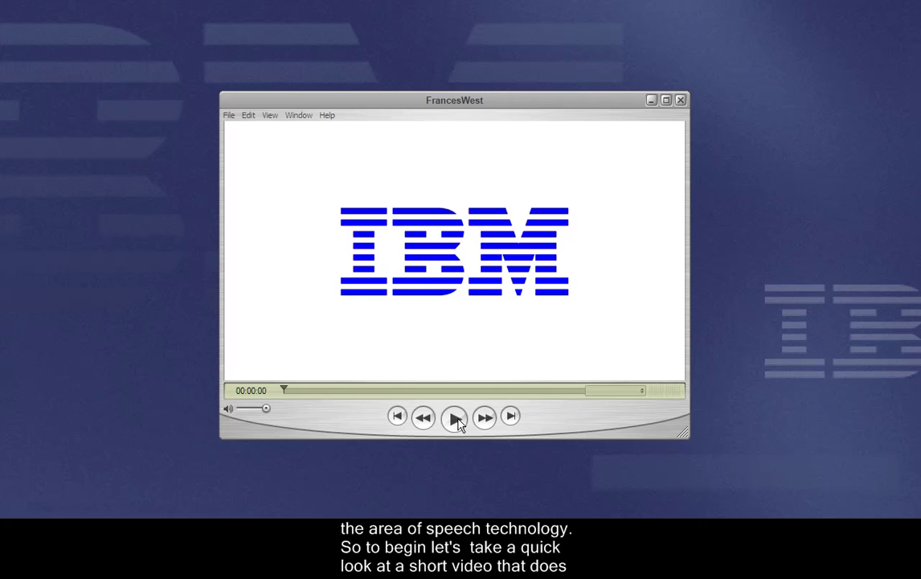
Play the uncaptioned FrancesWest clip in QuickTime Player, pausing once and resuming.
{"action": "left_click", "coordinate": [457, 419]}
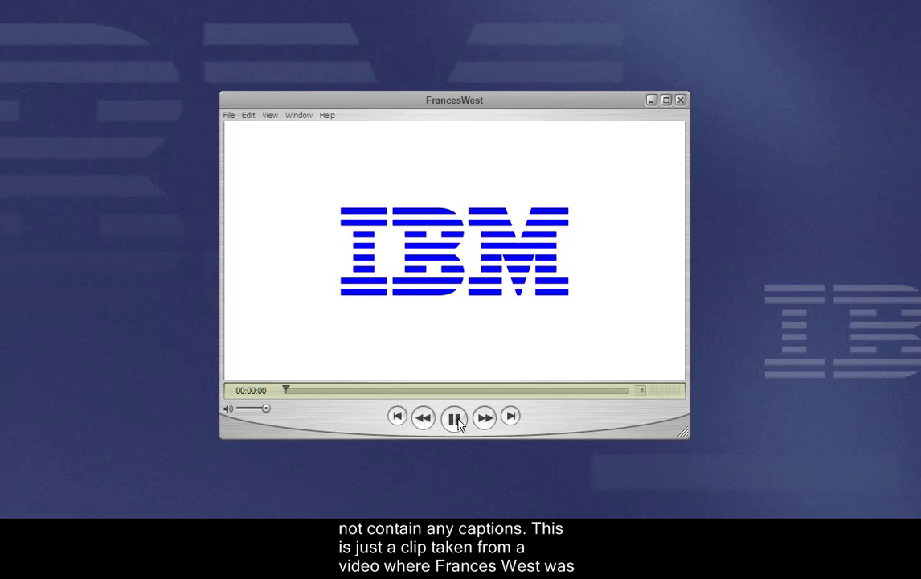
{"action": "left_click", "coordinate": [455, 419]}
{"action": "left_click", "coordinate": [456, 419]}
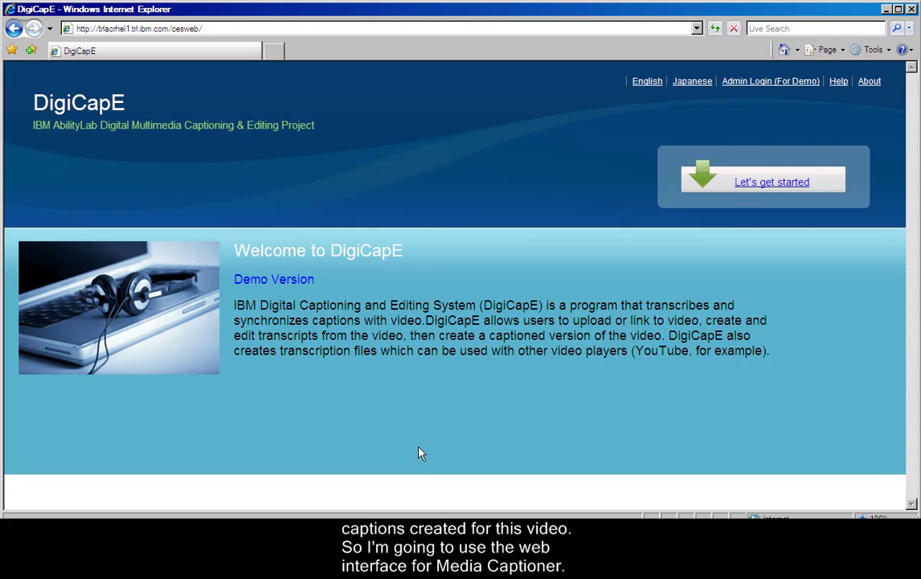
Start a DigiCapE session and log in with the account's user name and password.
{"action": "left_click", "coordinate": [772, 182]}
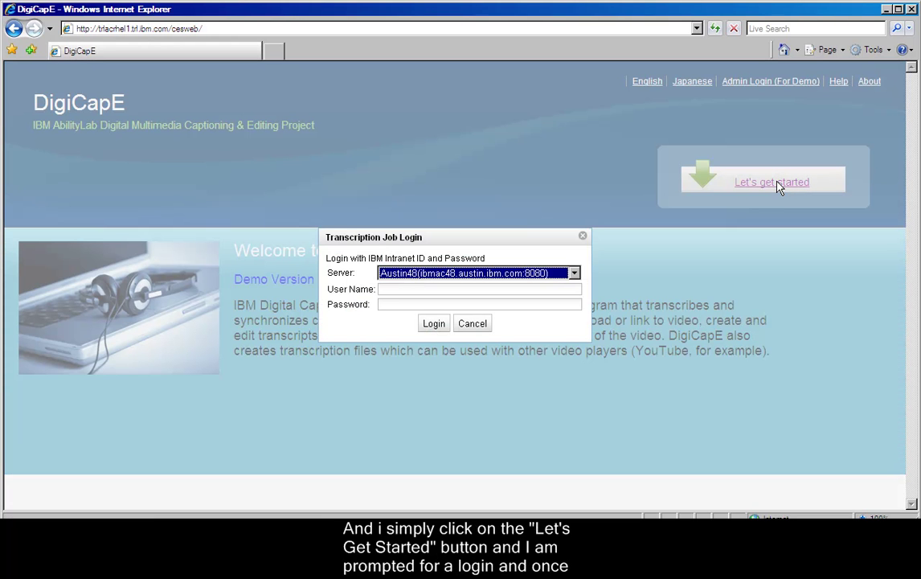
{"action": "left_click", "coordinate": [567, 289]}
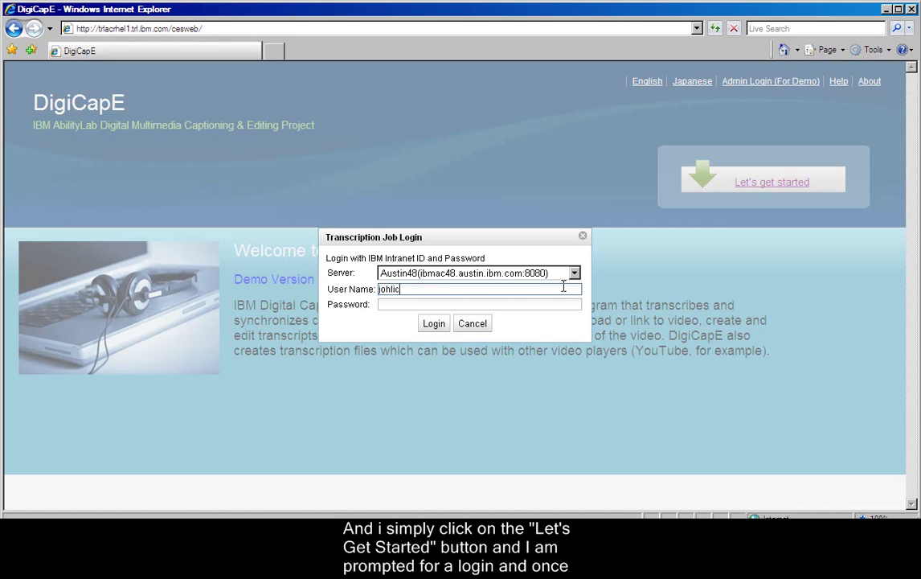
{"action": "key", "text": "Tab"}
{"action": "type", "text": "*******"}
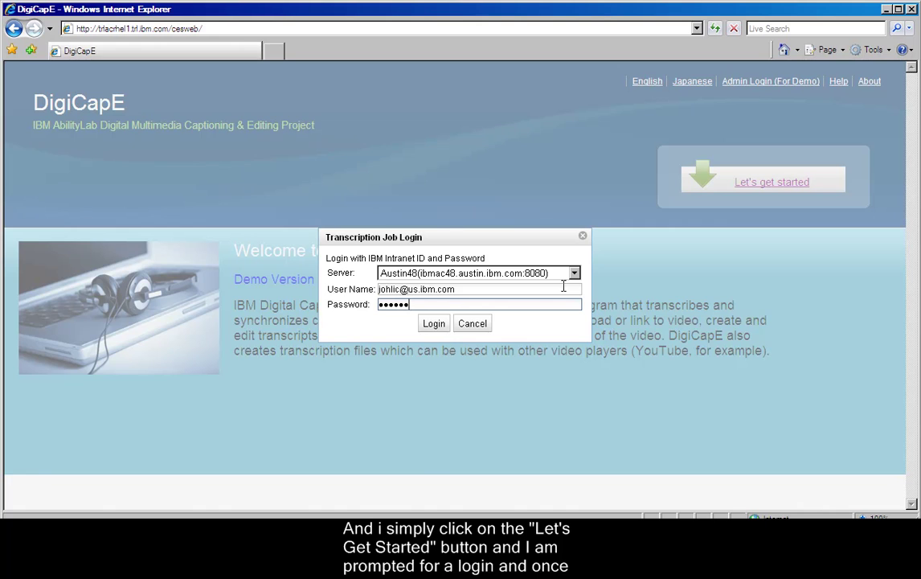
{"action": "key", "text": "Return"}
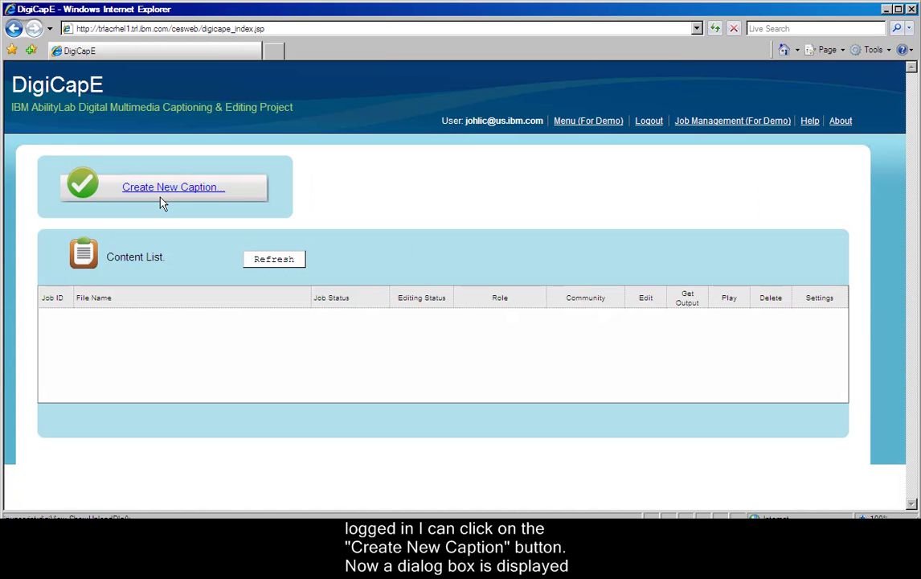
Create a new caption job from the pasted FrancesWest.mp4 web link and submit it for transcription.
{"action": "left_click", "coordinate": [158, 188]}
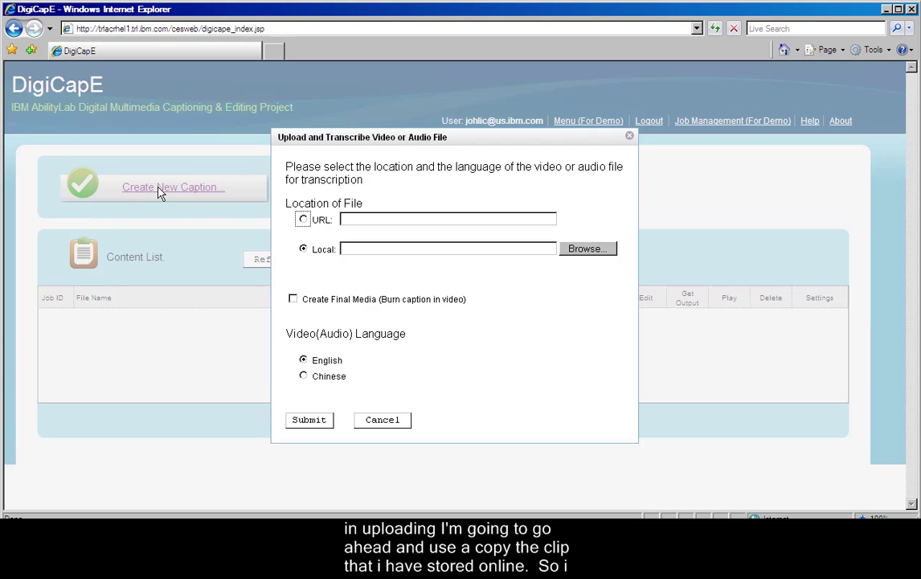
{"action": "left_click", "coordinate": [303, 219]}
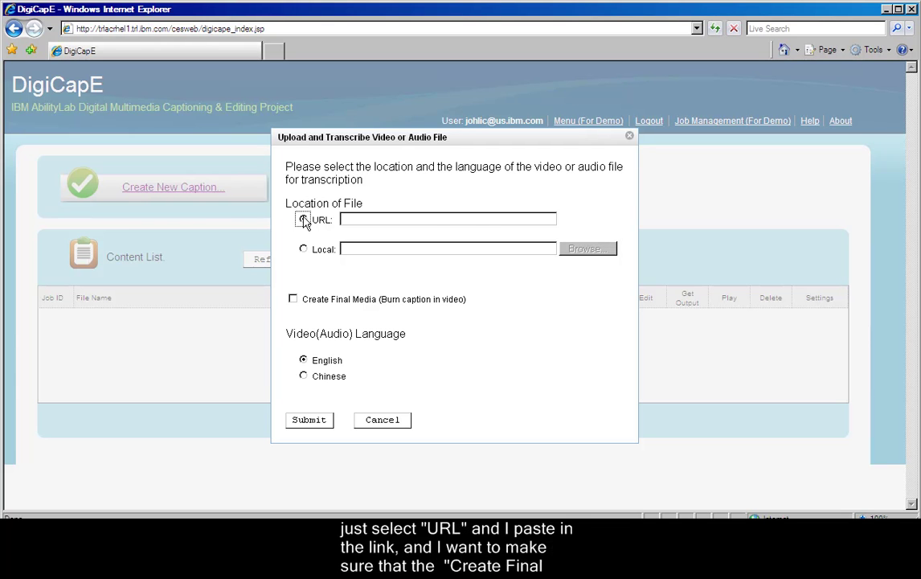
{"action": "left_click", "coordinate": [351, 219]}
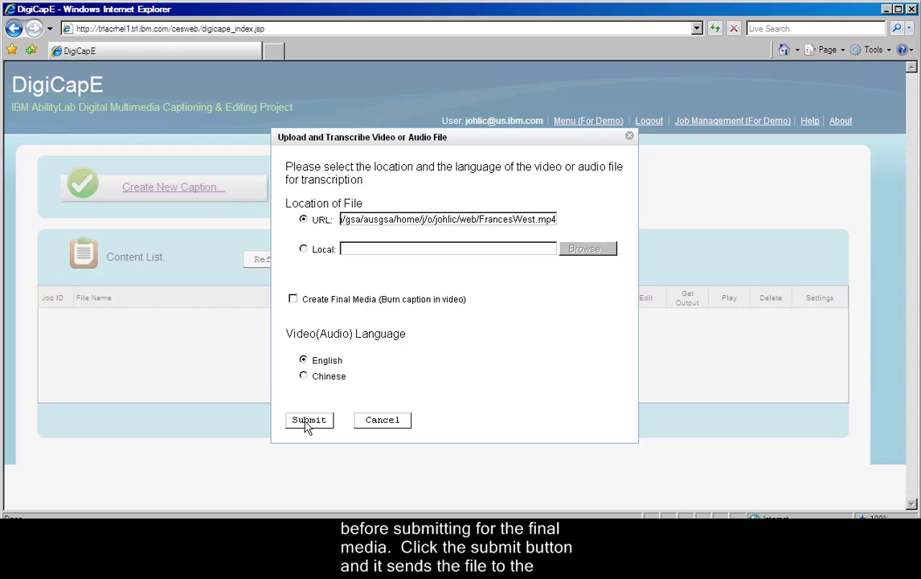
{"action": "left_click", "coordinate": [308, 422]}
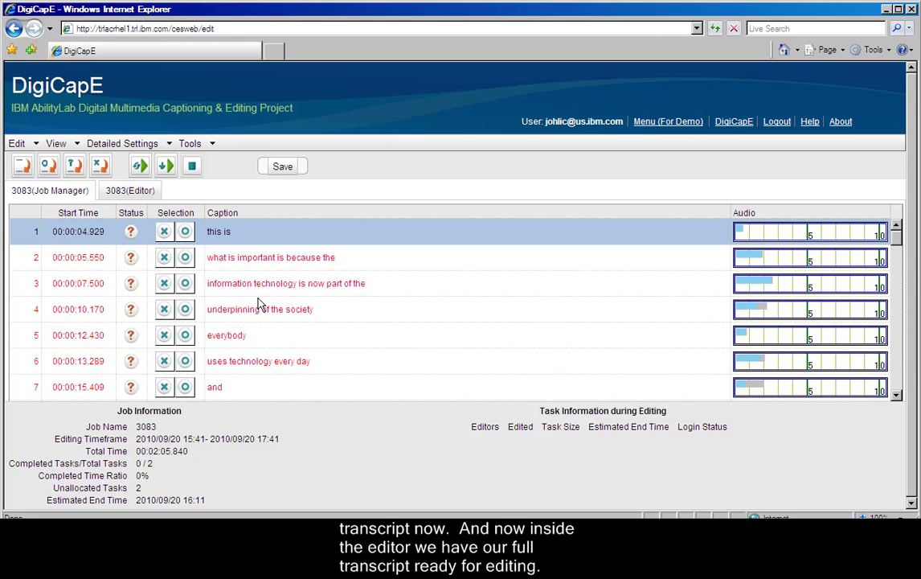
Retype caption 1 as 'IT Accessibility'.
{"action": "key", "text": "Return"}
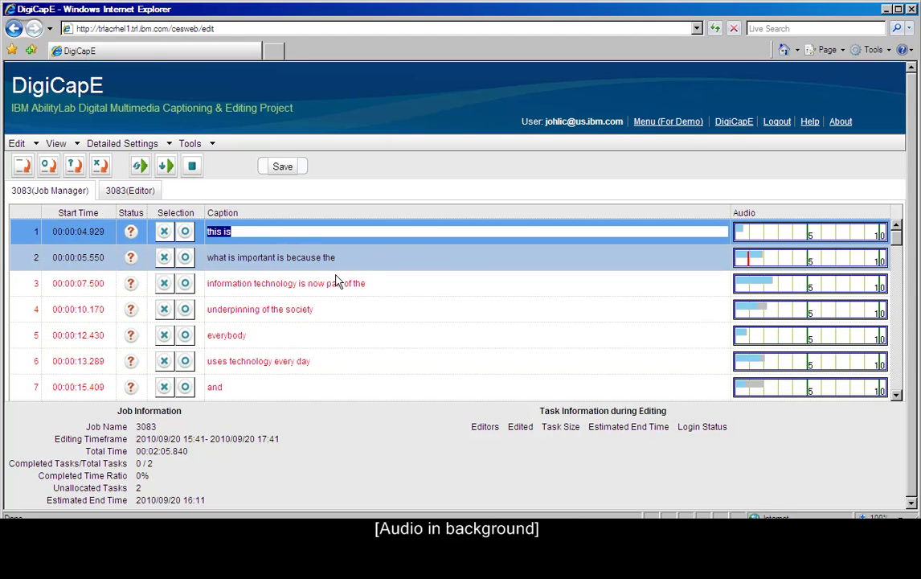
{"action": "type", "text": "IT Access"}
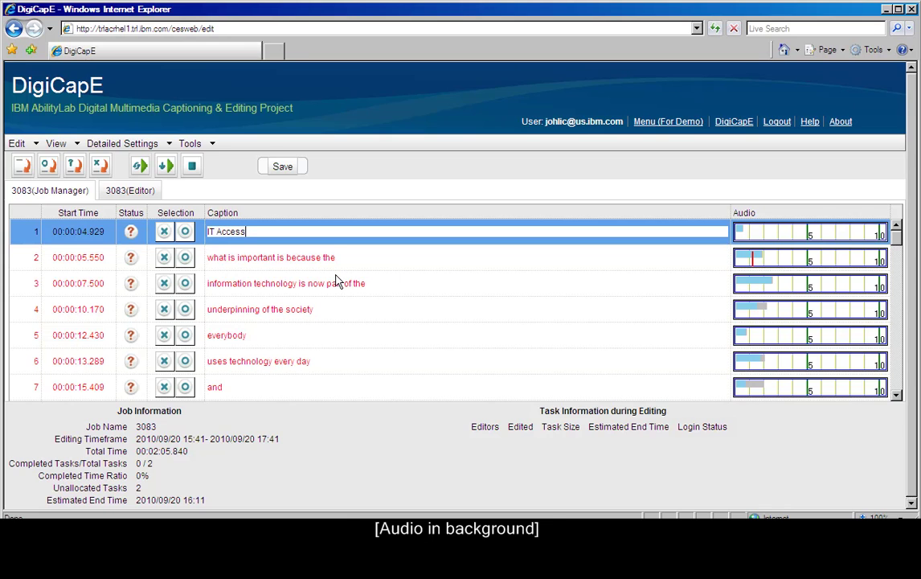
{"action": "type", "text": "ibility"}
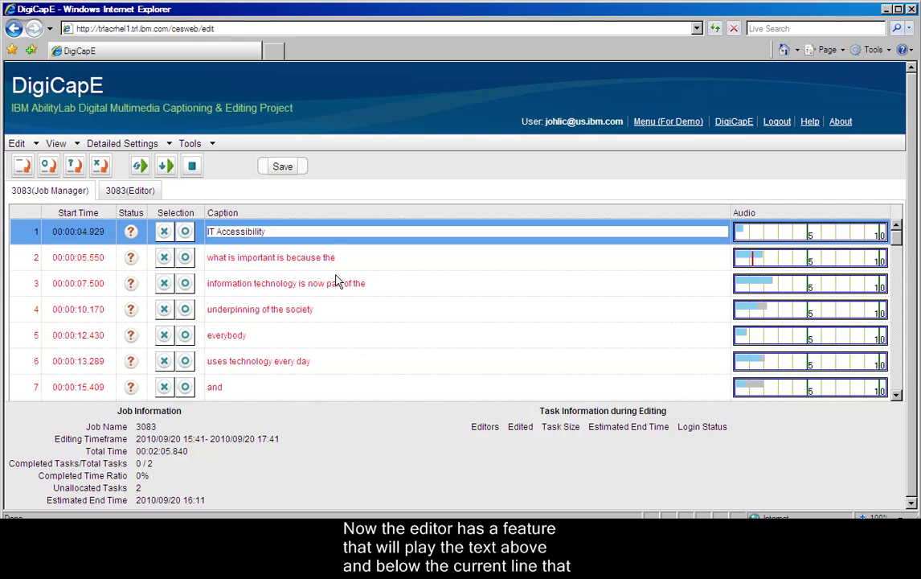
{"action": "key", "text": "Return"}
Correct caption 2 to read 'is important because', removing the misheard and extra words.
{"action": "key", "text": "Home"}
{"action": "type", "text": "is"}
{"action": "key", "text": "Delete"}
{"action": "key", "text": "Delete"}
{"action": "key", "text": "Delete"}
{"action": "key", "text": "Delete"}
{"action": "key", "text": "Delete"}
{"action": "key", "text": "Delete"}
{"action": "key", "text": "Delete"}
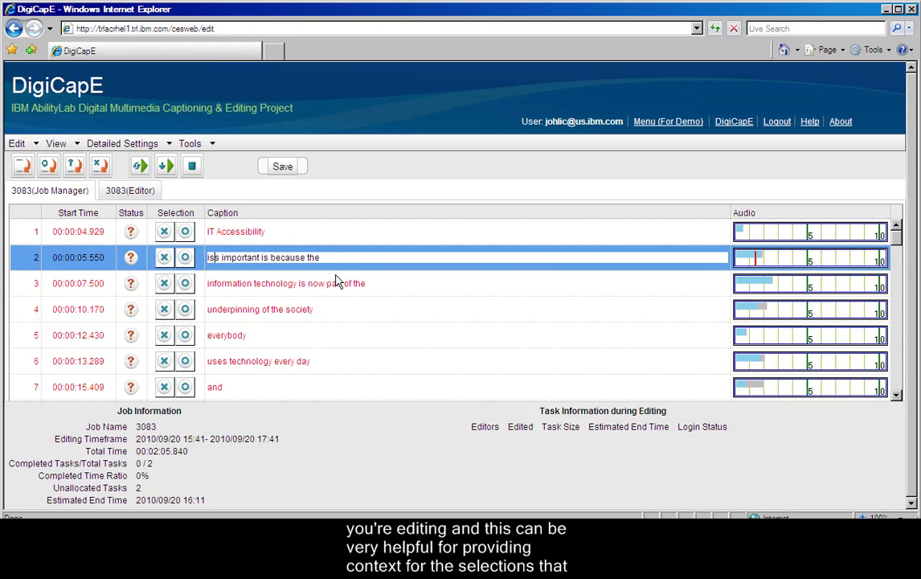
{"action": "key", "text": "Right"}
{"action": "key", "text": "Right"}
{"action": "key", "text": "Right"}
{"action": "key", "text": "Right"}
{"action": "key", "text": "Right"}
{"action": "key", "text": "Right"}
{"action": "key", "text": "Right"}
{"action": "key", "text": "Right"}
{"action": "key", "text": "Right"}
{"action": "key", "text": "Right"}
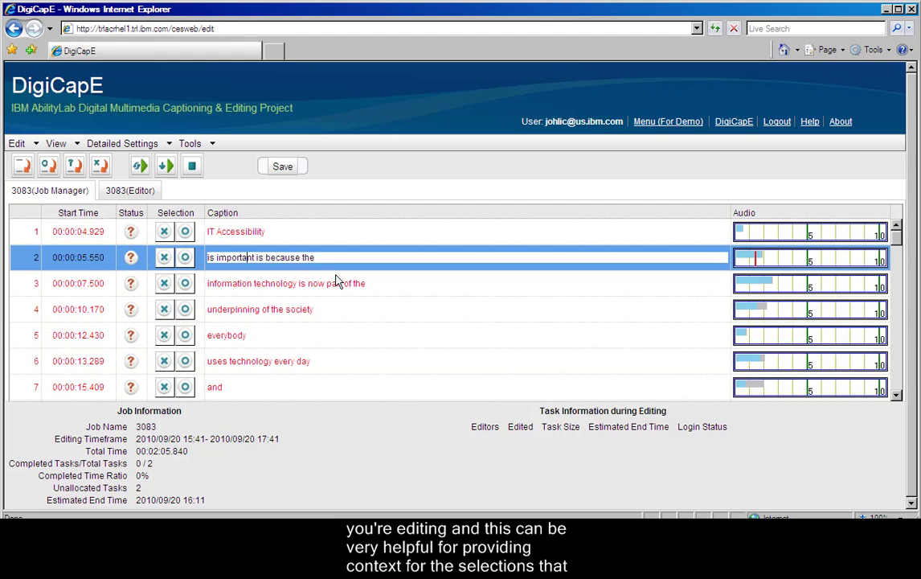
{"action": "key", "text": "Delete"}
{"action": "key", "text": "Delete"}
{"action": "key", "text": "Delete"}
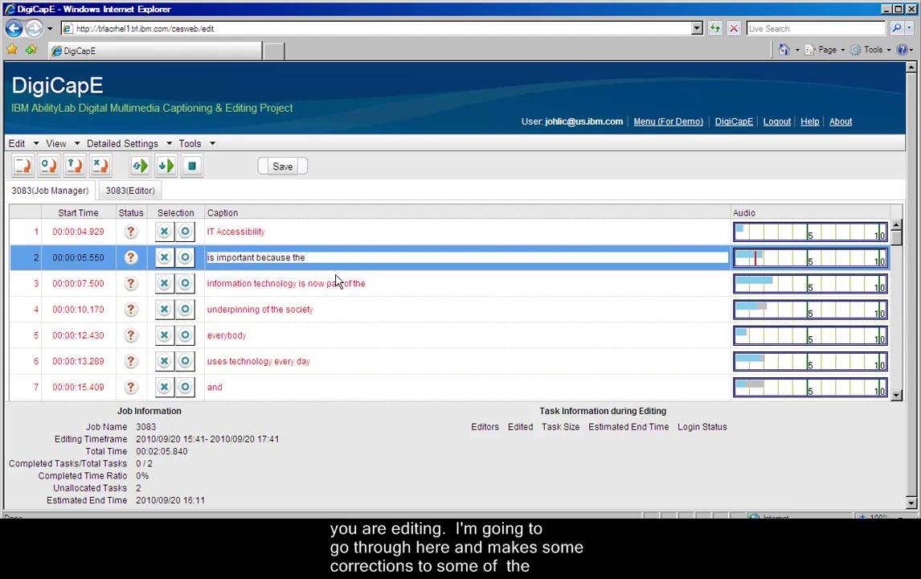
{"action": "key", "text": "Down"}
{"action": "key", "text": "Up"}
{"action": "key", "text": "End"}
{"action": "key", "text": "BackSpace"}
{"action": "key", "text": "BackSpace"}
{"action": "key", "text": "BackSpace"}
Leave captions 3 and 4 unchanged and capitalise caption 5 as 'Everybody'.
{"action": "key", "text": "Down"}
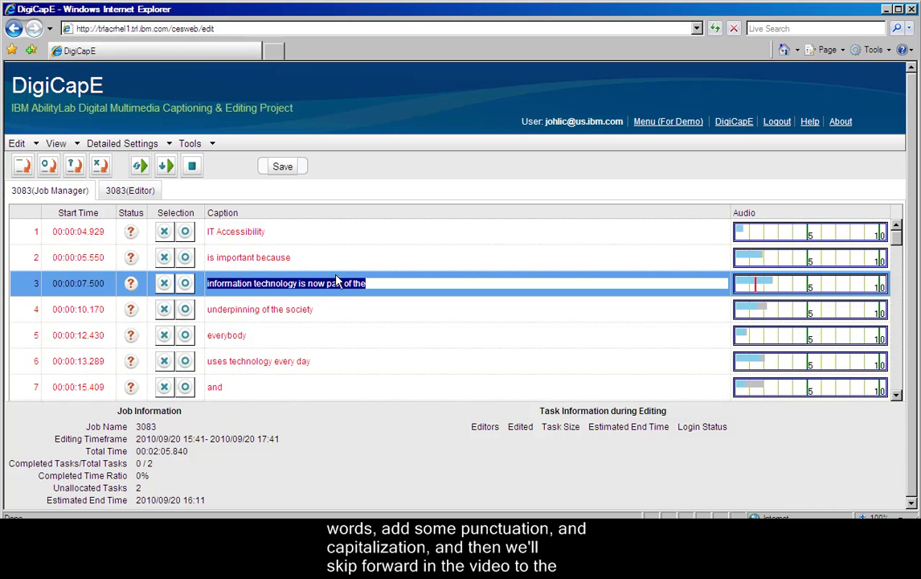
{"action": "key", "text": "Down"}
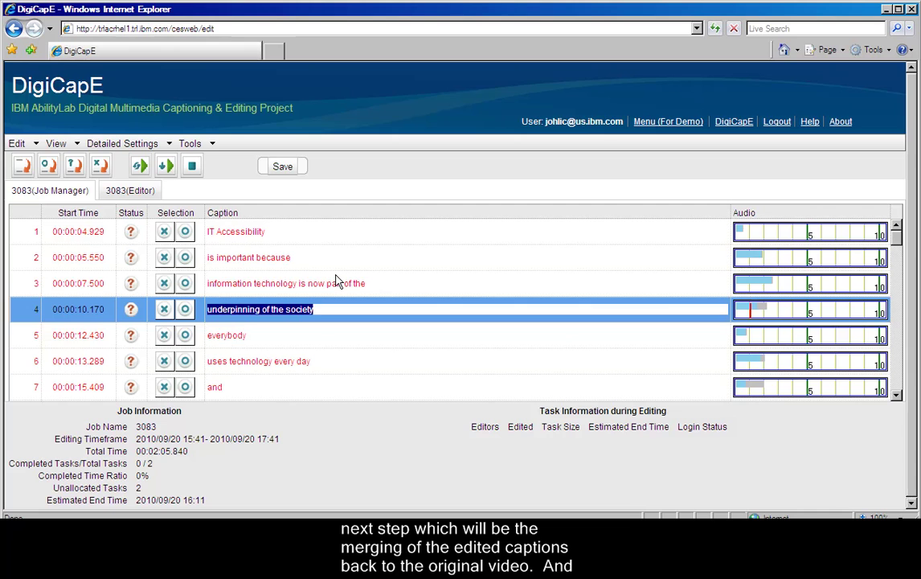
{"action": "key", "text": "End"}
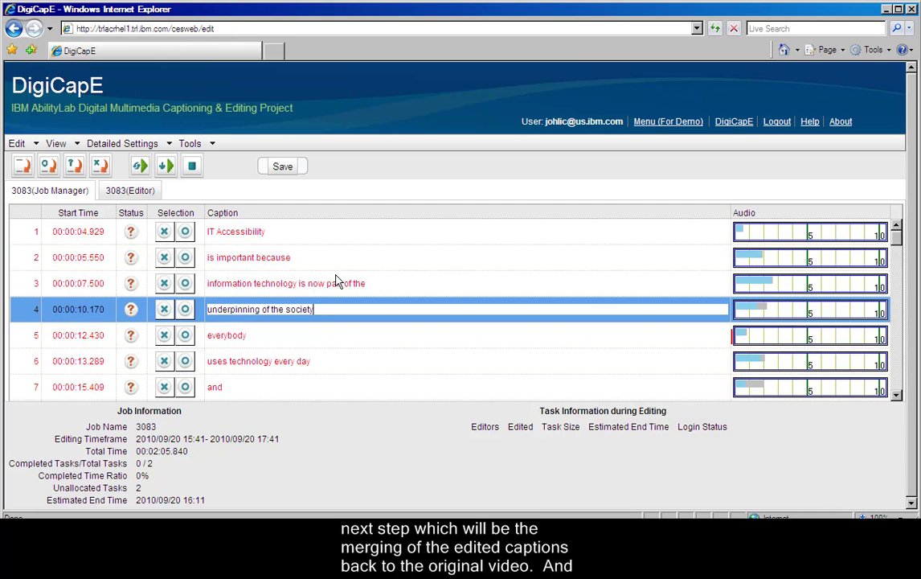
{"action": "key", "text": "Down"}
{"action": "key", "text": "Home"}
{"action": "type", "text": "E"}
{"action": "key", "text": "Delete"}
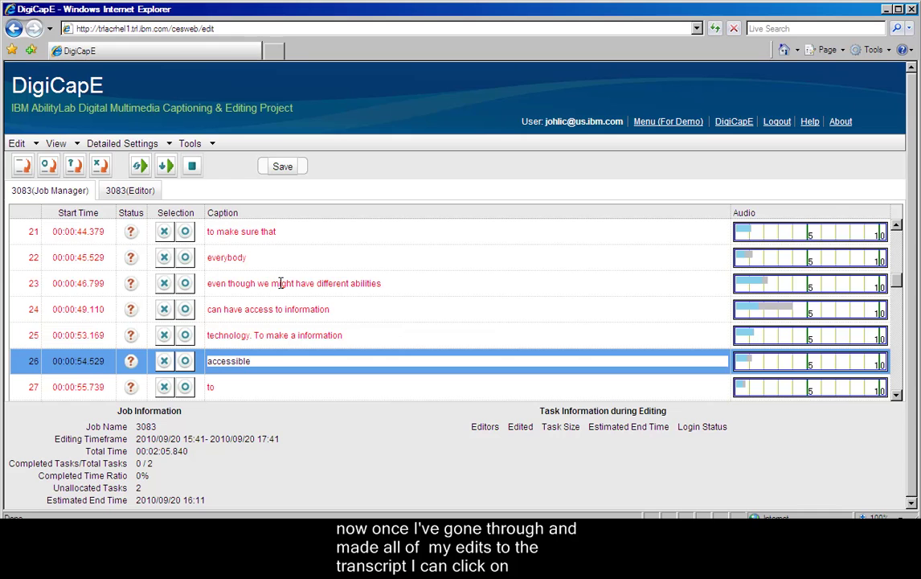
Mark all caption lines accurate, save the job, and confirm merging the captions into the video.
{"action": "left_click", "coordinate": [20, 148]}
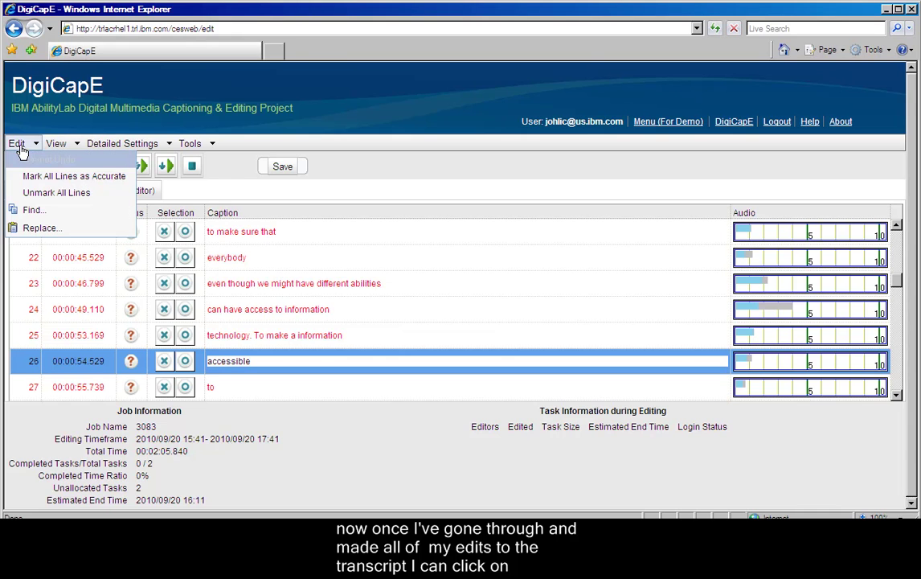
{"action": "left_click", "coordinate": [48, 177]}
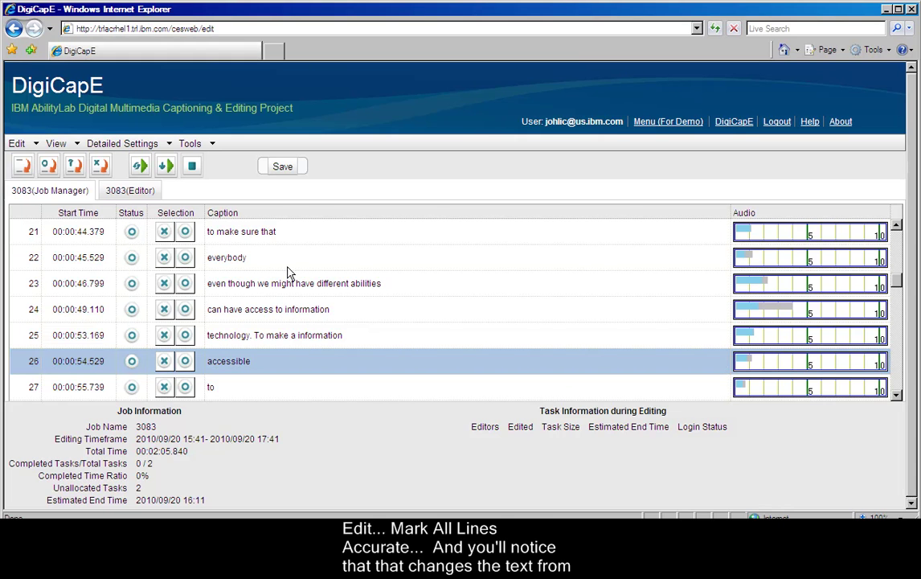
{"action": "left_click", "coordinate": [282, 170]}
{"action": "left_click", "coordinate": [657, 418]}
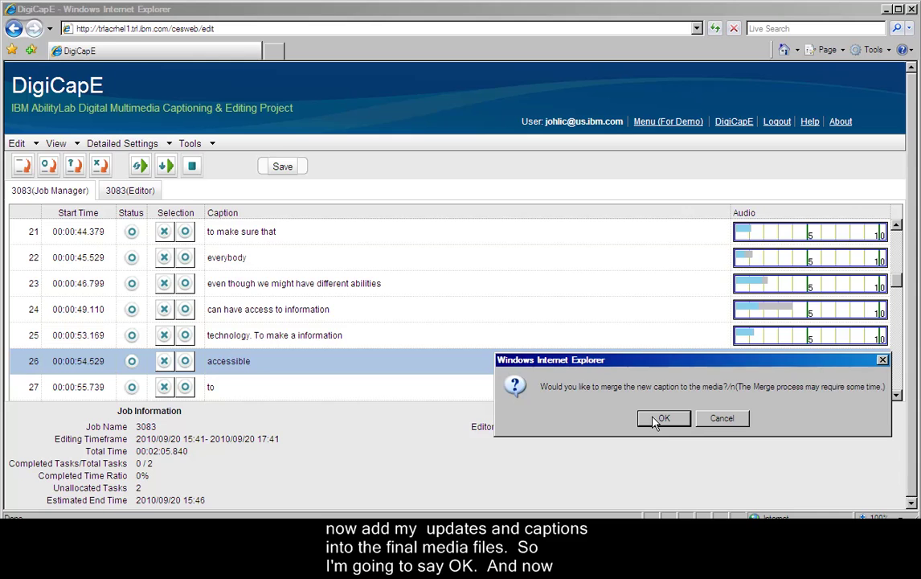
{"action": "left_click", "coordinate": [659, 420]}
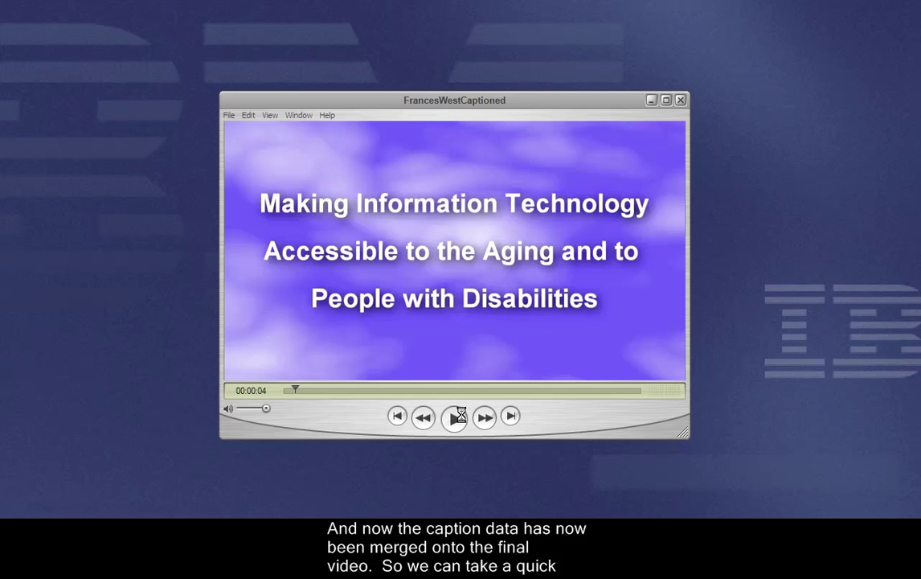
Play the FrancesWestCaptioned video in QuickTime Player.
{"action": "left_click", "coordinate": [455, 417]}
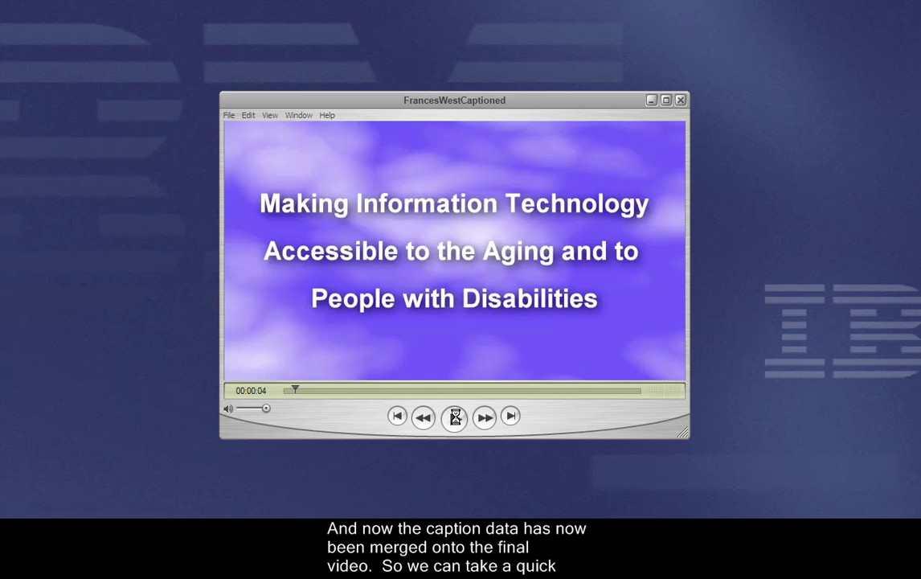